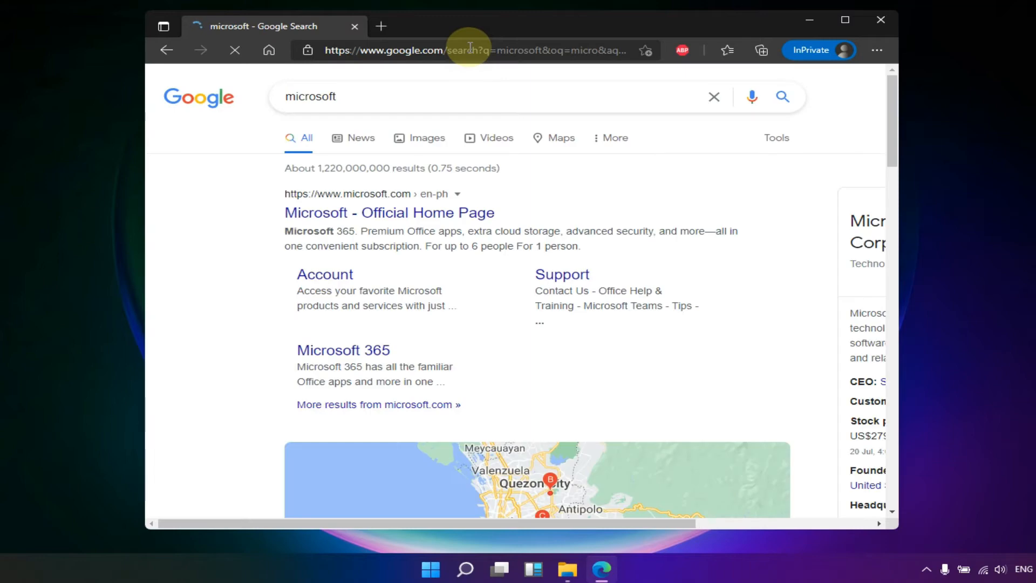
# Open the official Microsoft home page and go through its sign-in page to creating a new account
pyautogui.click(398, 212)
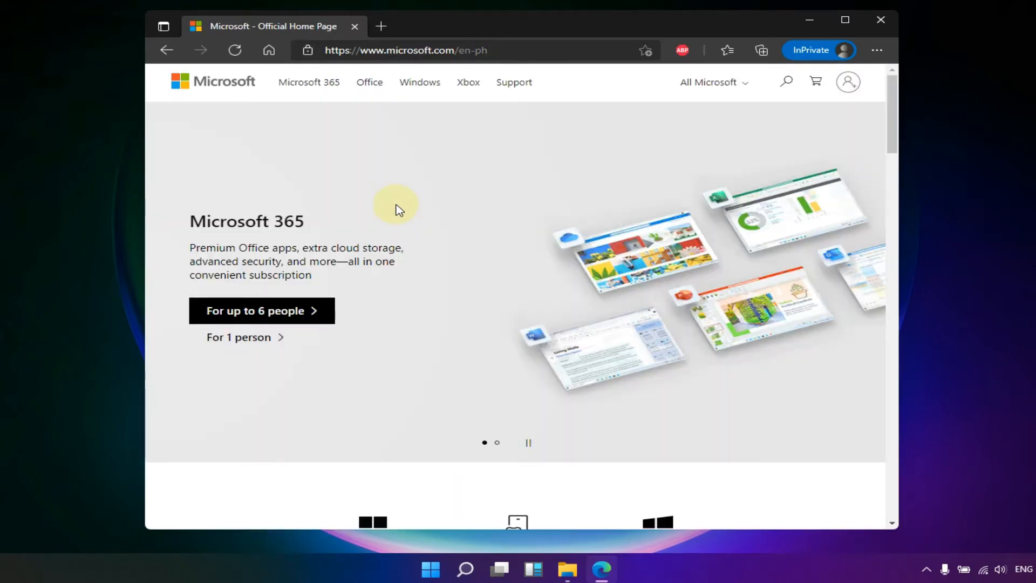
pyautogui.click(850, 140)
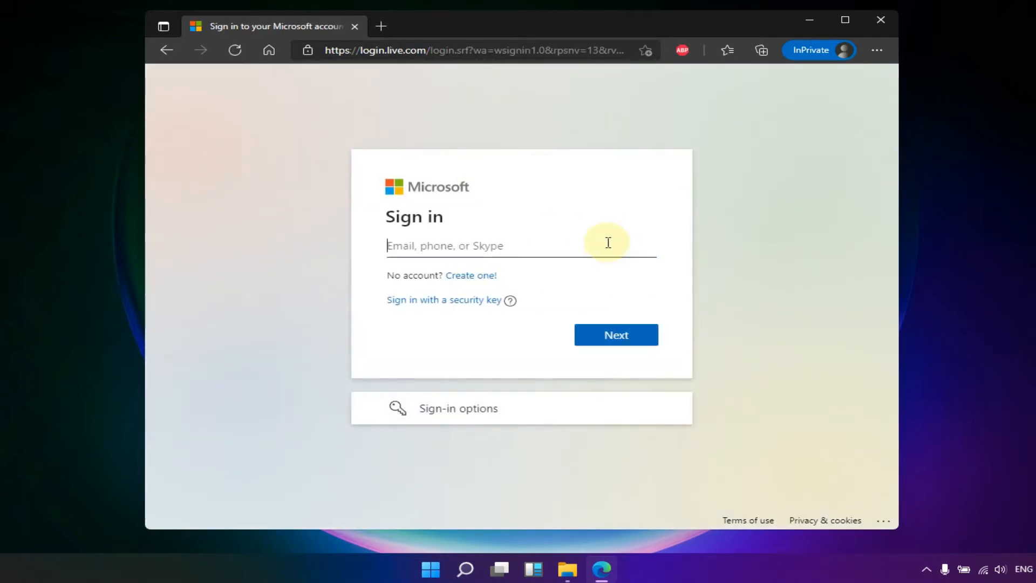
pyautogui.click(477, 276)
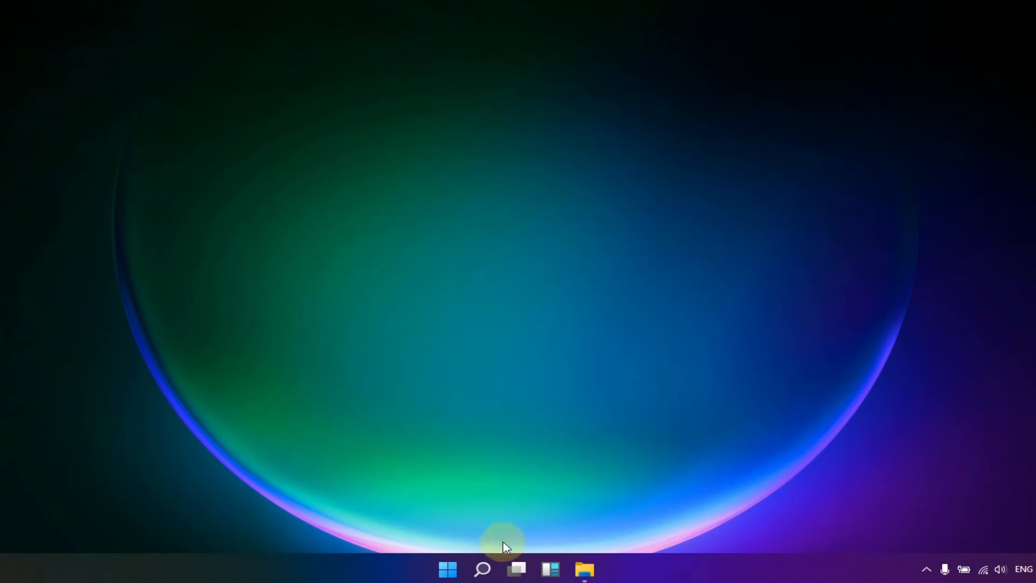
# Search Windows for "your phone" and open the Your Phone app
pyautogui.click(483, 570)
pyautogui.write('y')
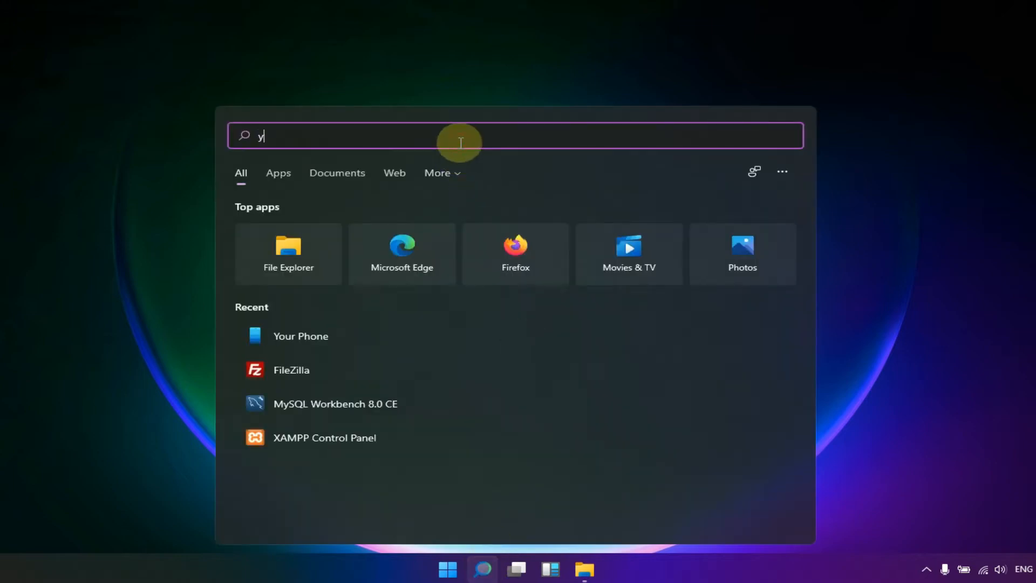
pyautogui.write('ourpho')
pyautogui.press('BackSpace')
pyautogui.press('BackSpace')
pyautogui.press('BackSpace')
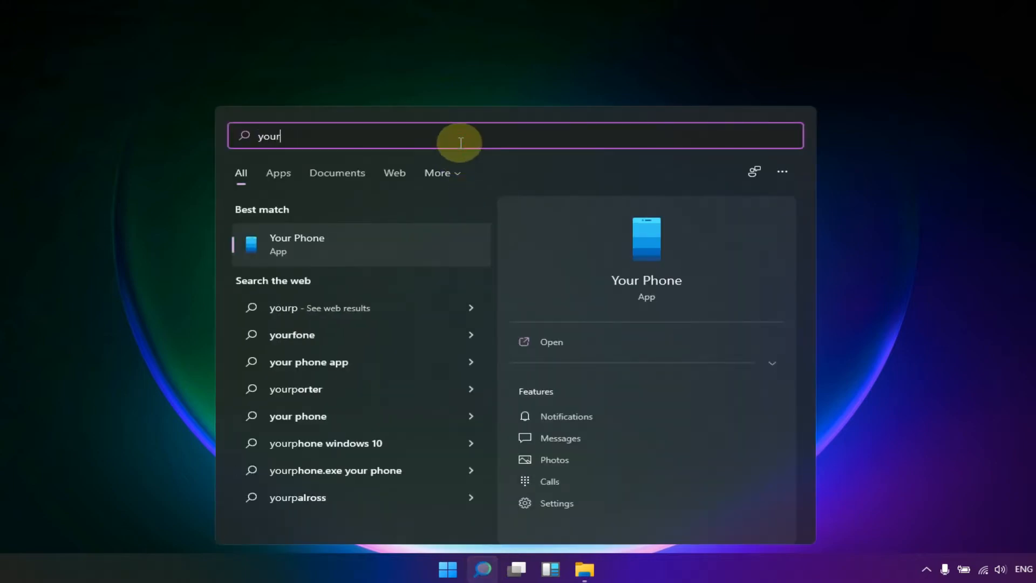
pyautogui.write('phone')
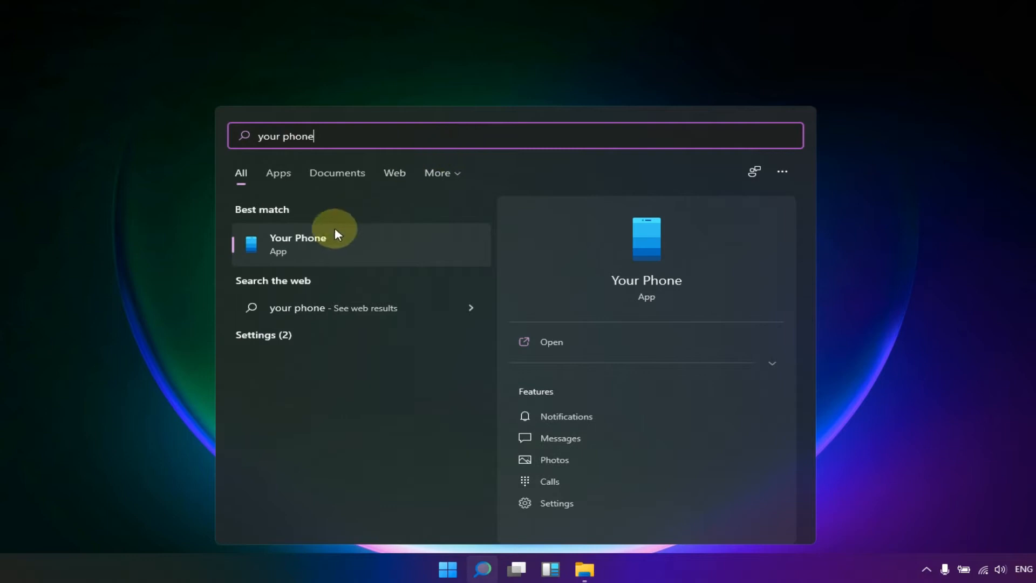
pyautogui.click(317, 241)
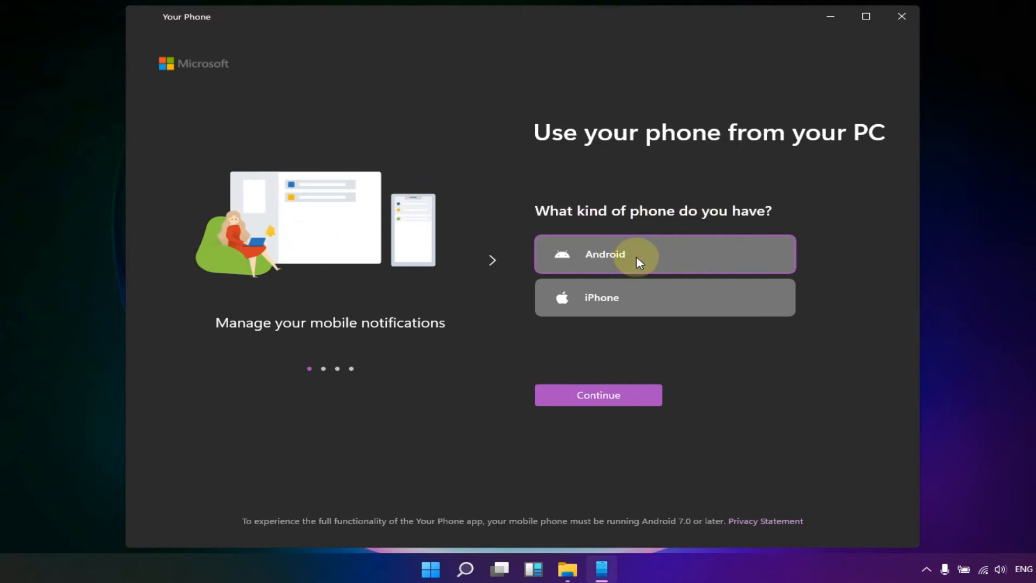
# Compare the iPhone and Android options, choose Android as the phone type and continue the setup
pyautogui.click(607, 298)
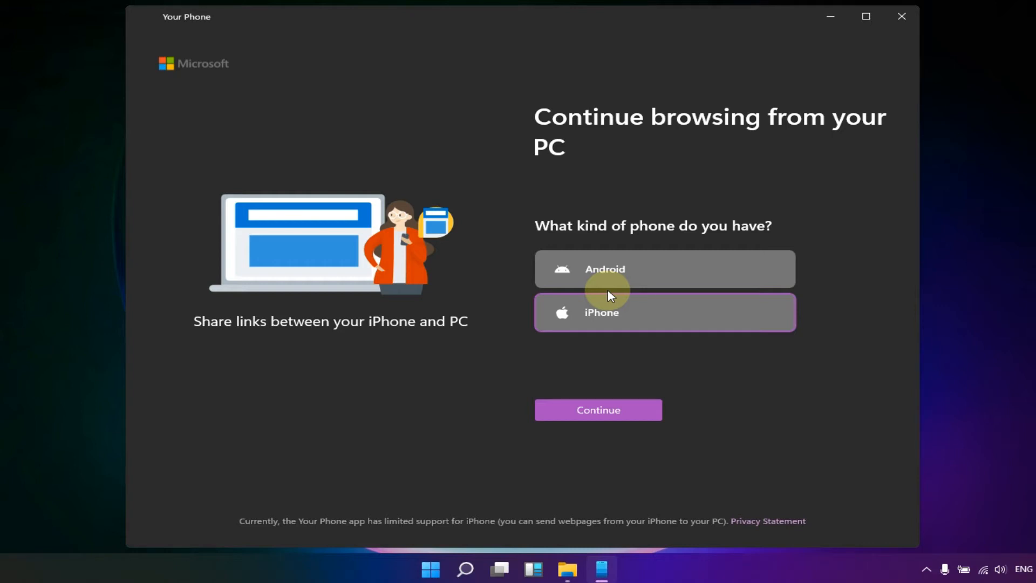
pyautogui.click(608, 276)
pyautogui.click(609, 294)
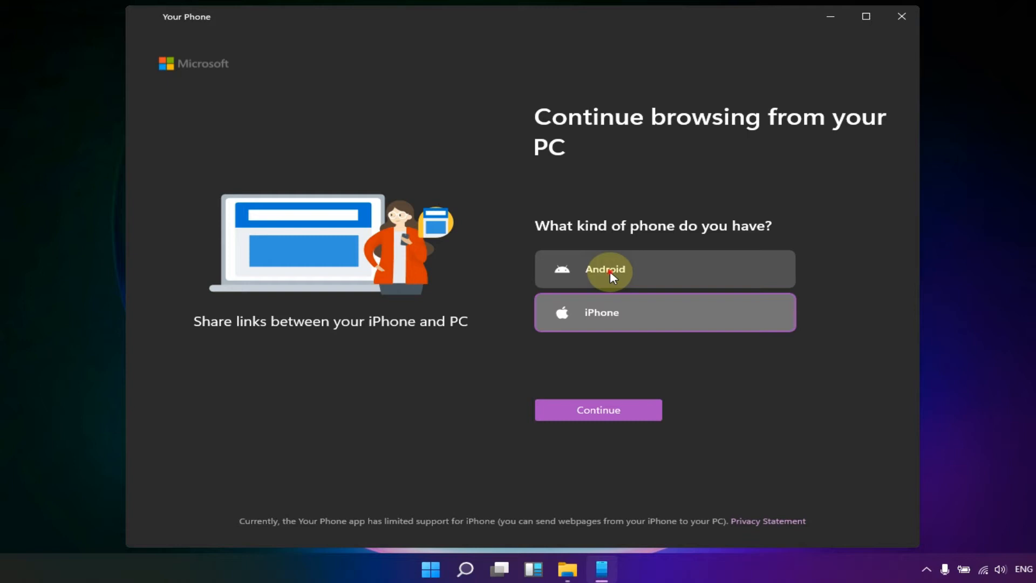
pyautogui.click(610, 270)
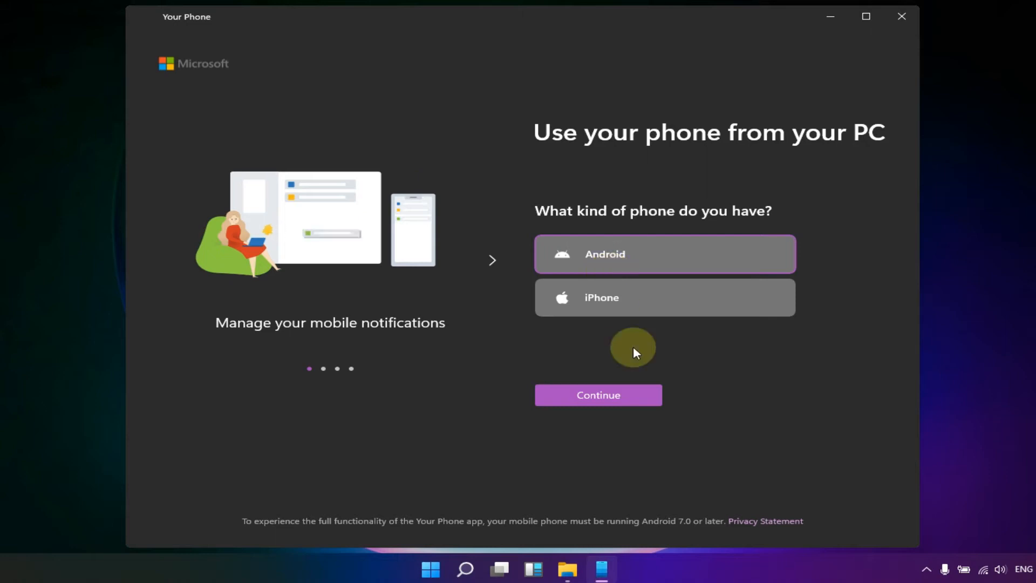
pyautogui.click(611, 396)
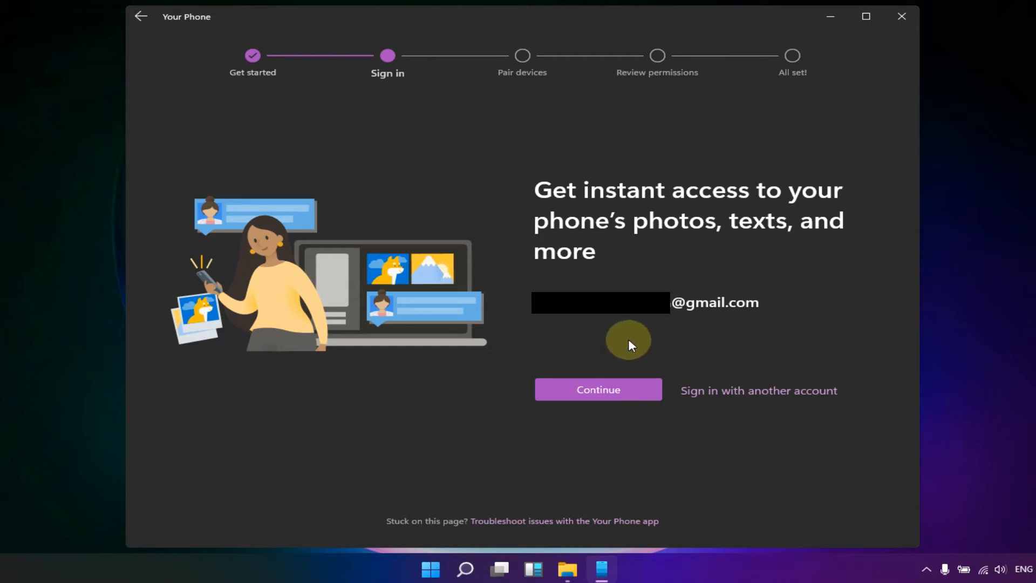
# Continue with the signed-in Microsoft account and mark the companion app as ready
pyautogui.click(579, 390)
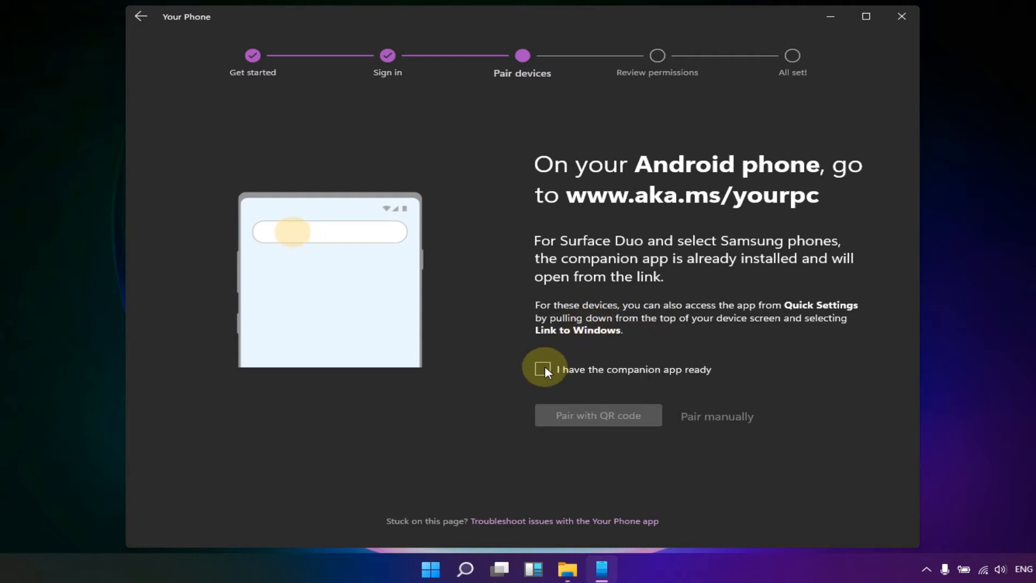
pyautogui.click(543, 369)
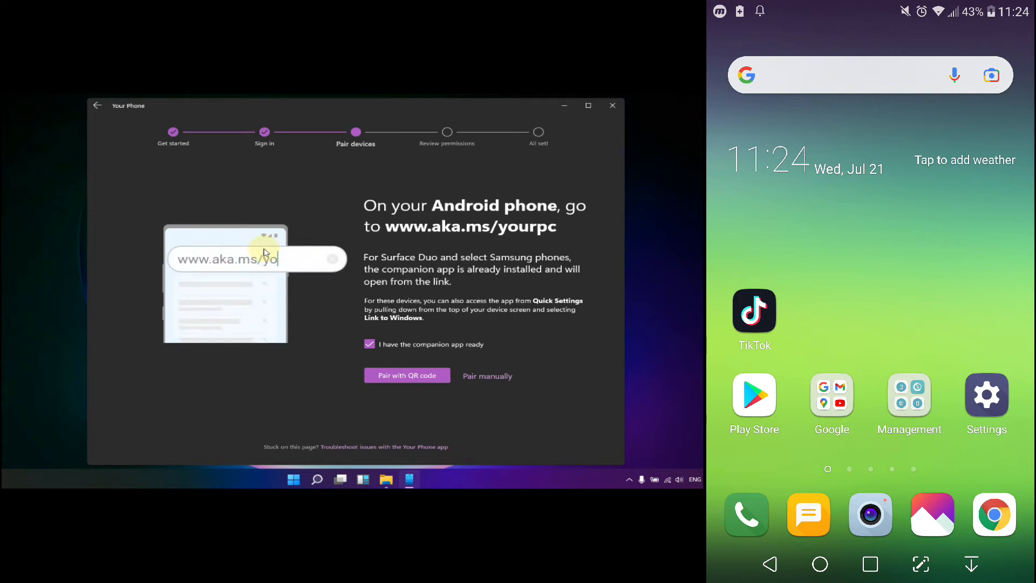
# On the Android phone, find Your Phone Companion - Link to Windows in the Play Store and install it
pyautogui.click(754, 395)
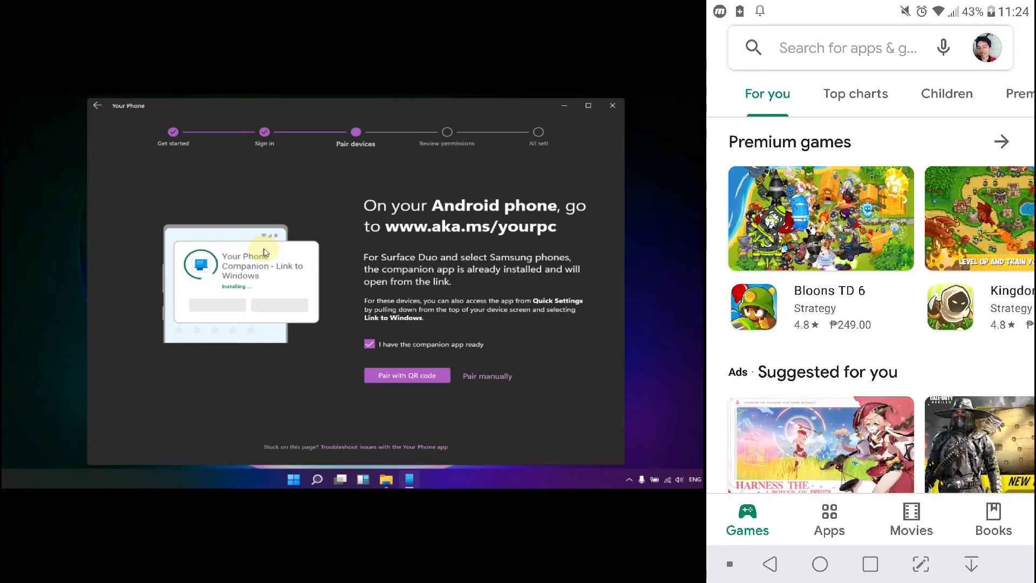
pyautogui.click(848, 48)
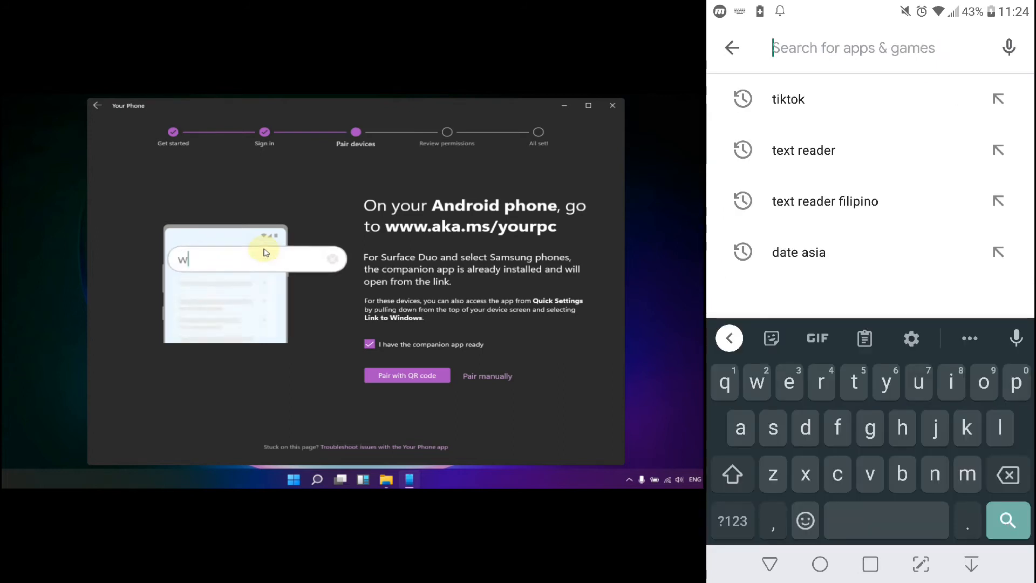
pyautogui.write('your ph')
pyautogui.click(885, 100)
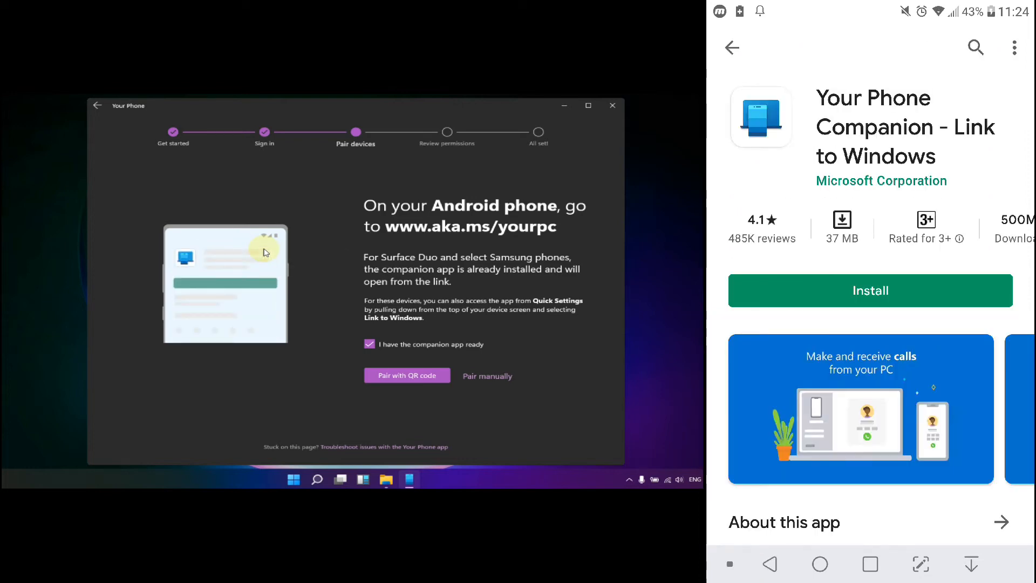
pyautogui.click(870, 291)
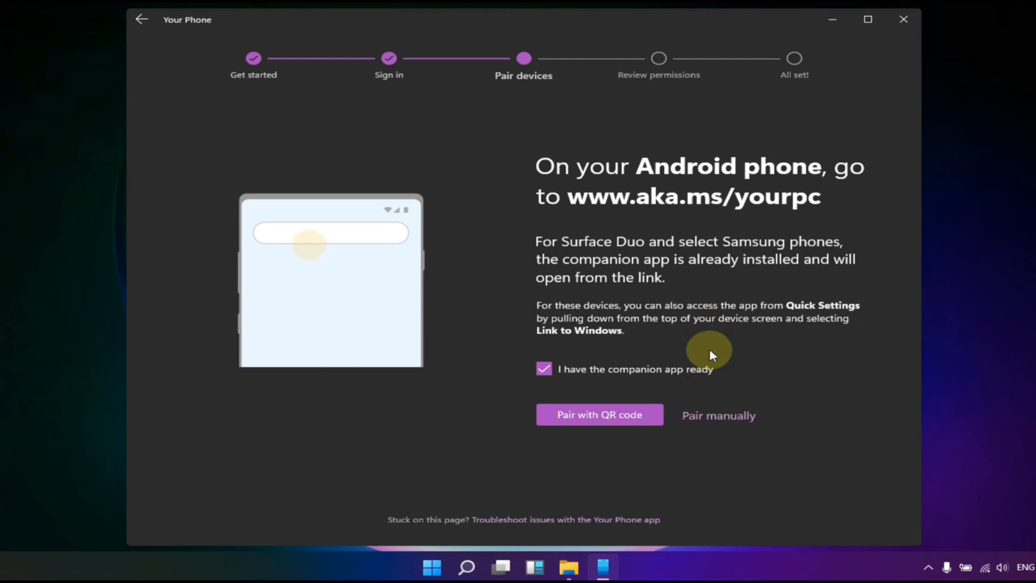
# Back on the PC, choose to pair the devices manually and create a PIN code
pyautogui.click(725, 417)
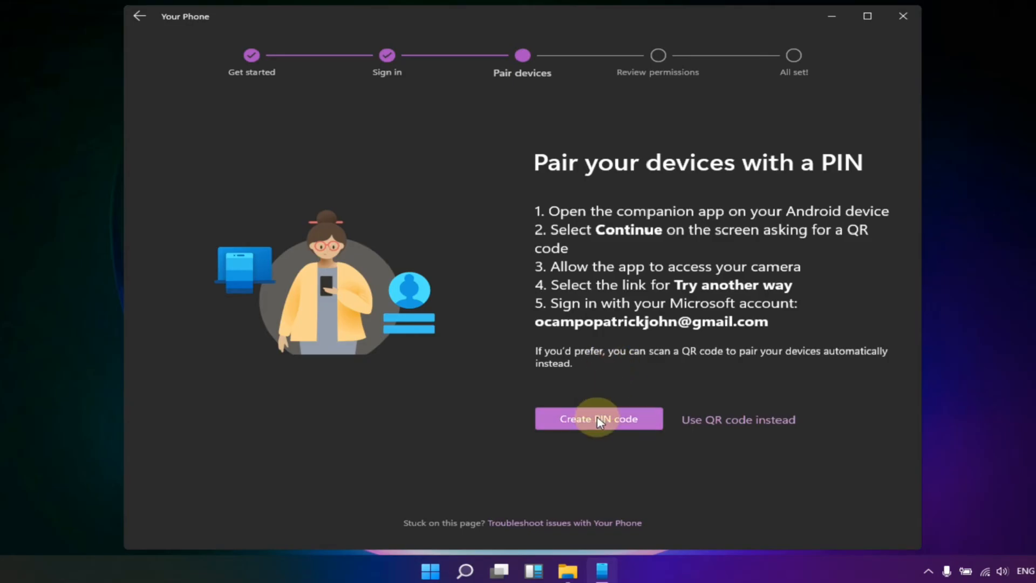
pyautogui.click(599, 420)
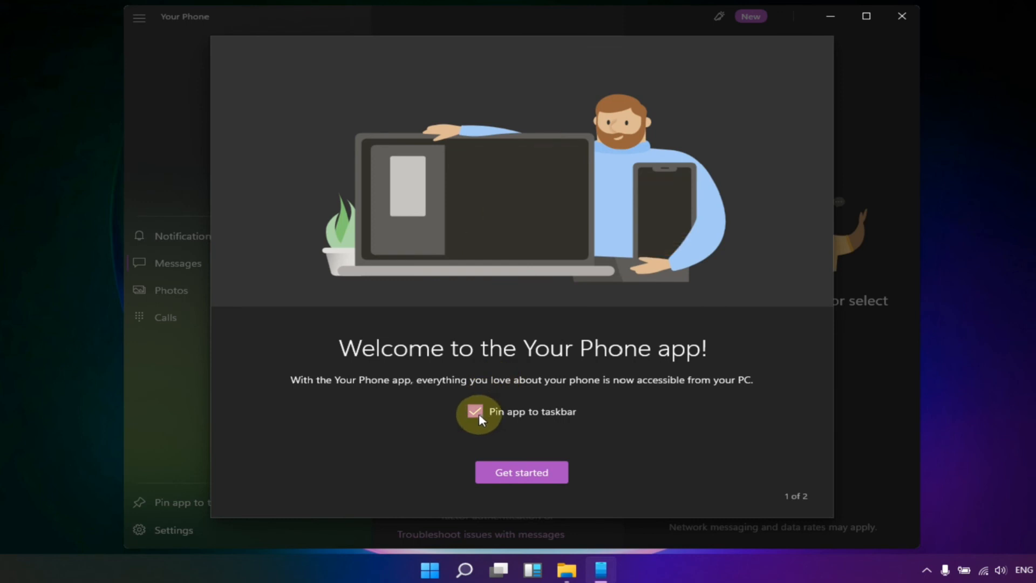
# Complete the Your Phone welcome screens, declining the taskbar pin and skipping the suggested tasks
pyautogui.click(513, 475)
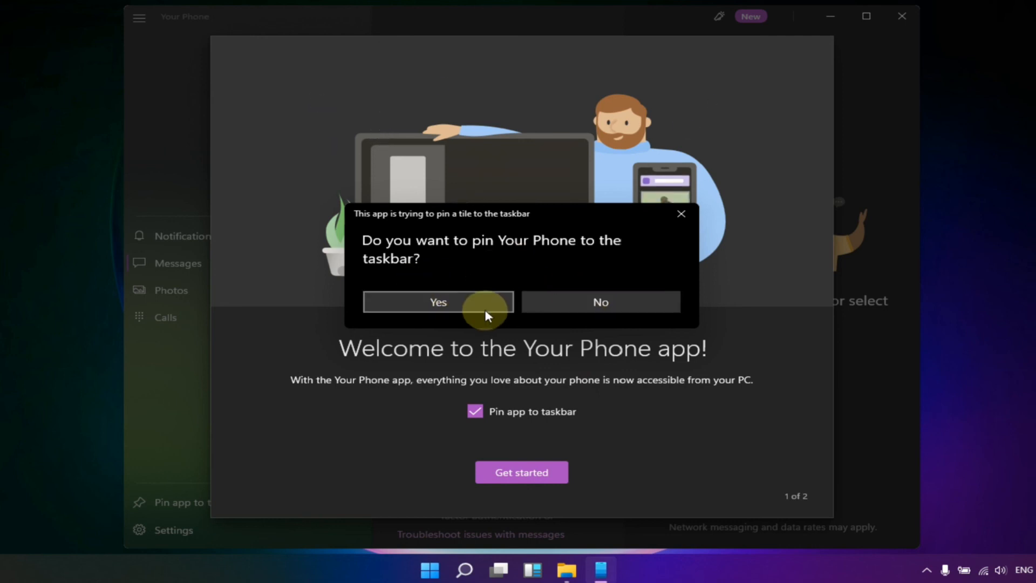
pyautogui.click(610, 303)
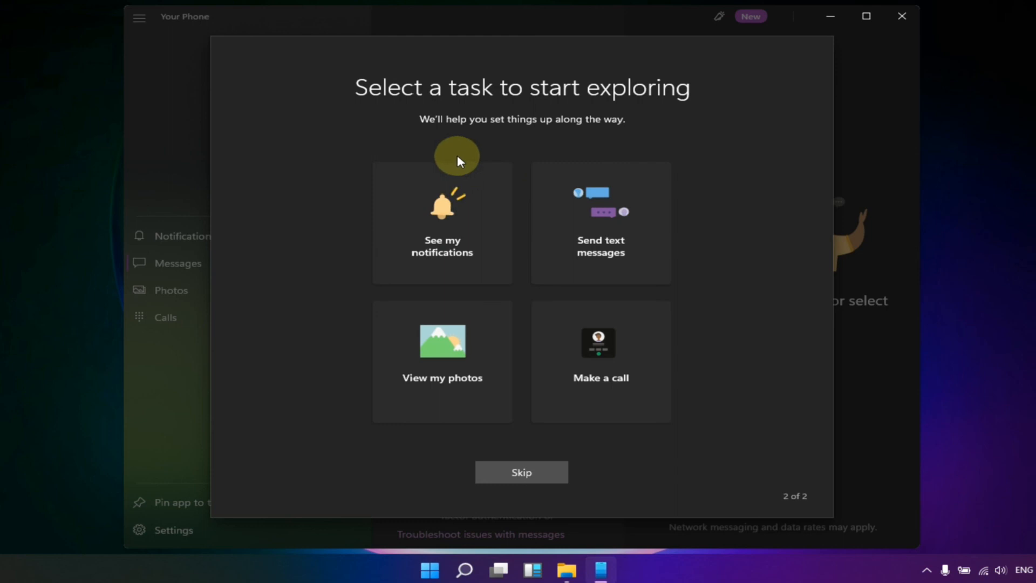
pyautogui.click(524, 467)
pyautogui.scroll(-2, 534, 226)
pyautogui.scroll(3, 518, 227)
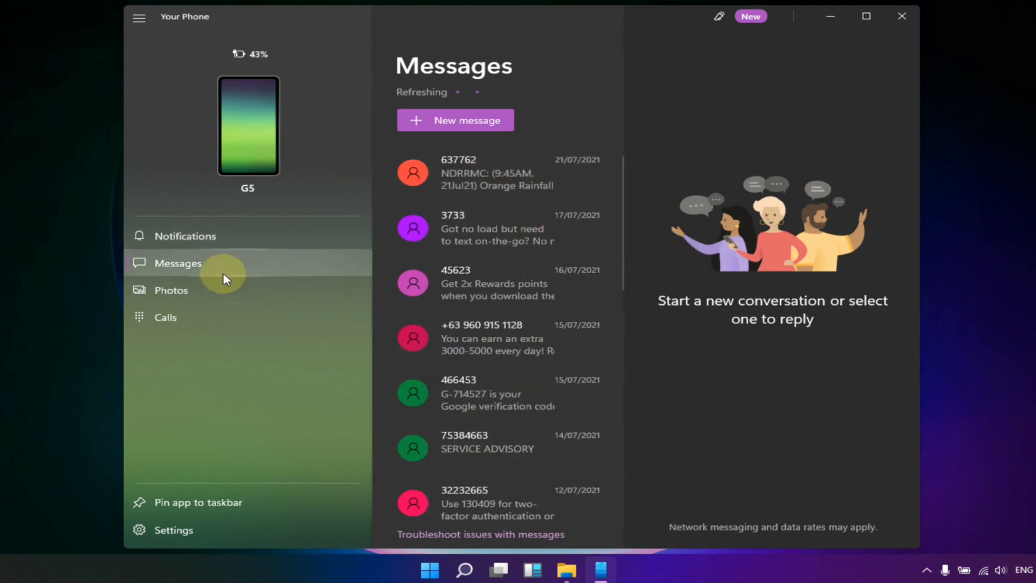
# Browse the phone's photos from the PC and open the picture of a cyclist in front of a gate
pyautogui.click(180, 296)
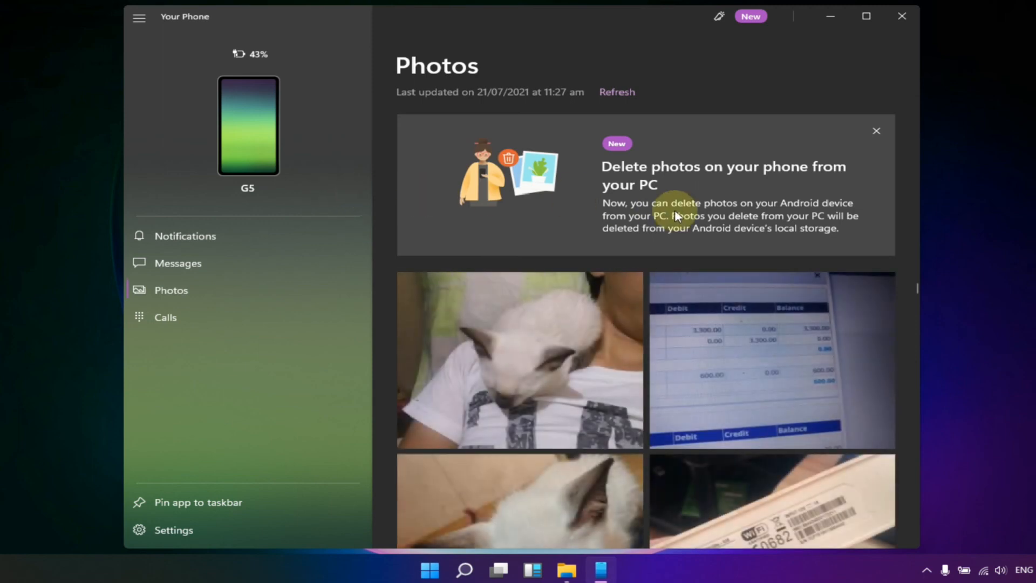
pyautogui.scroll(-1, 841, 331)
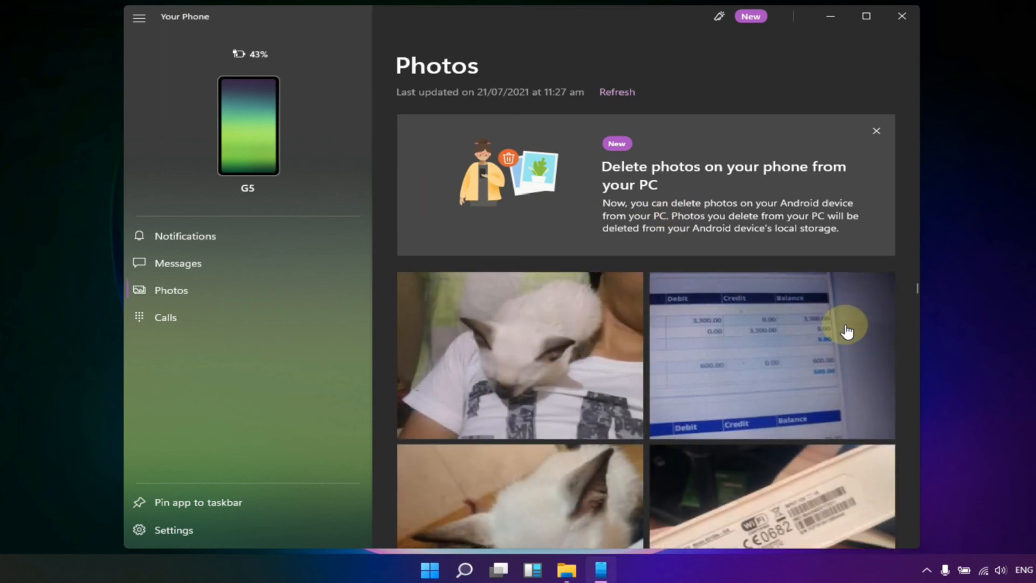
pyautogui.scroll(-3, 590, 289)
pyautogui.scroll(-4, 634, 288)
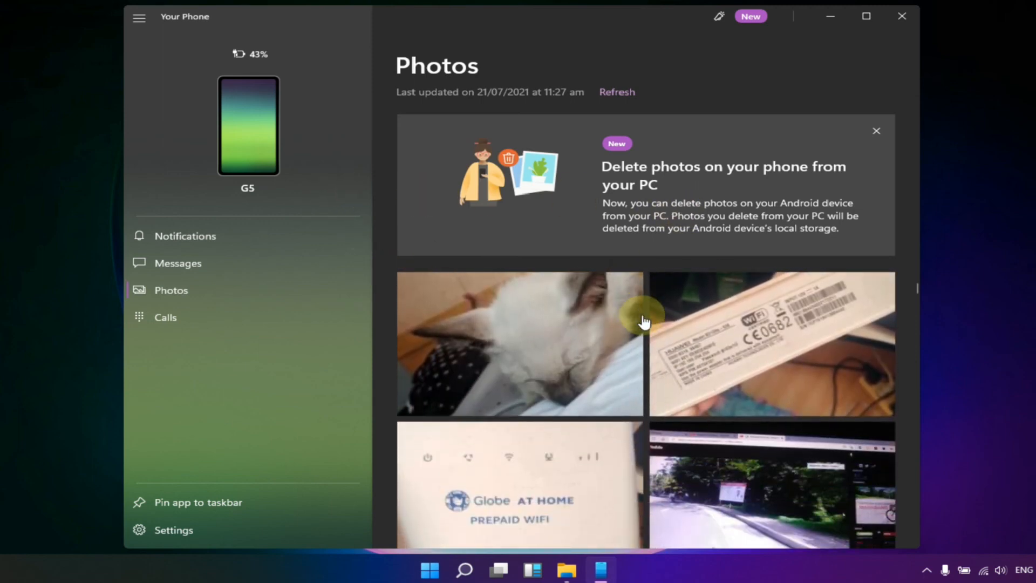
pyautogui.scroll(-3, 646, 333)
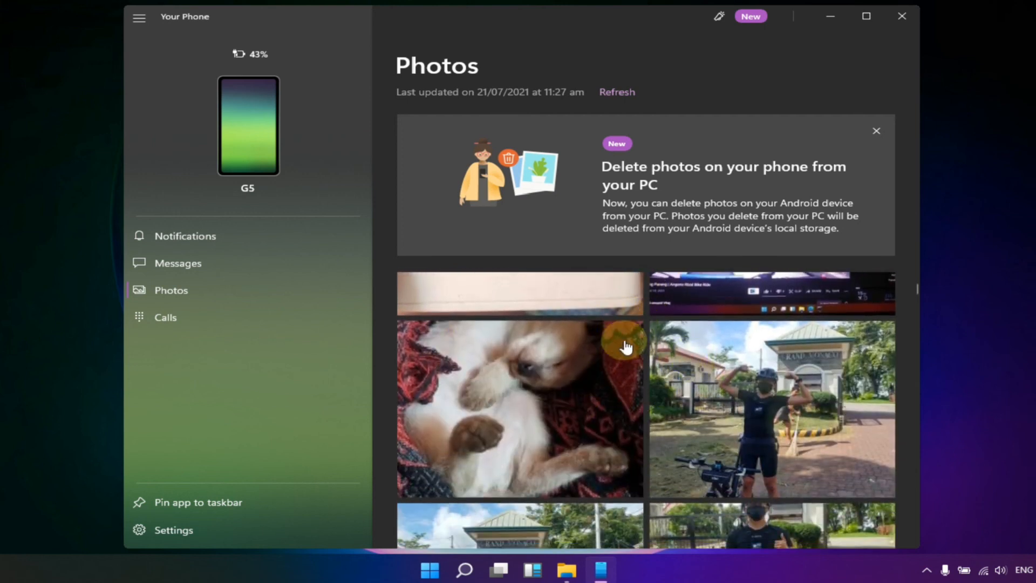
pyautogui.scroll(-2, 615, 335)
pyautogui.scroll(-3, 674, 348)
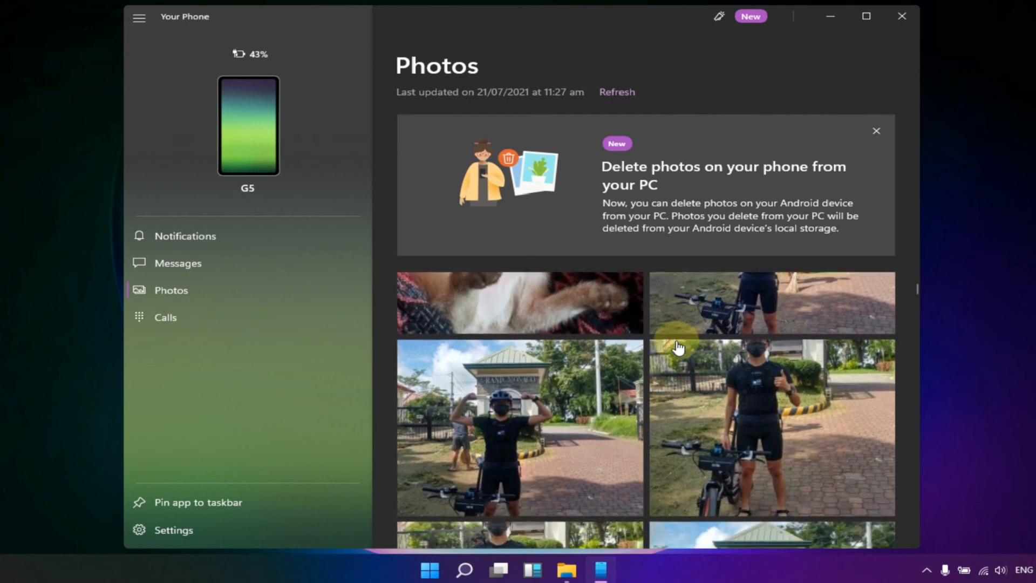
pyautogui.scroll(3, 675, 343)
pyautogui.click(737, 327)
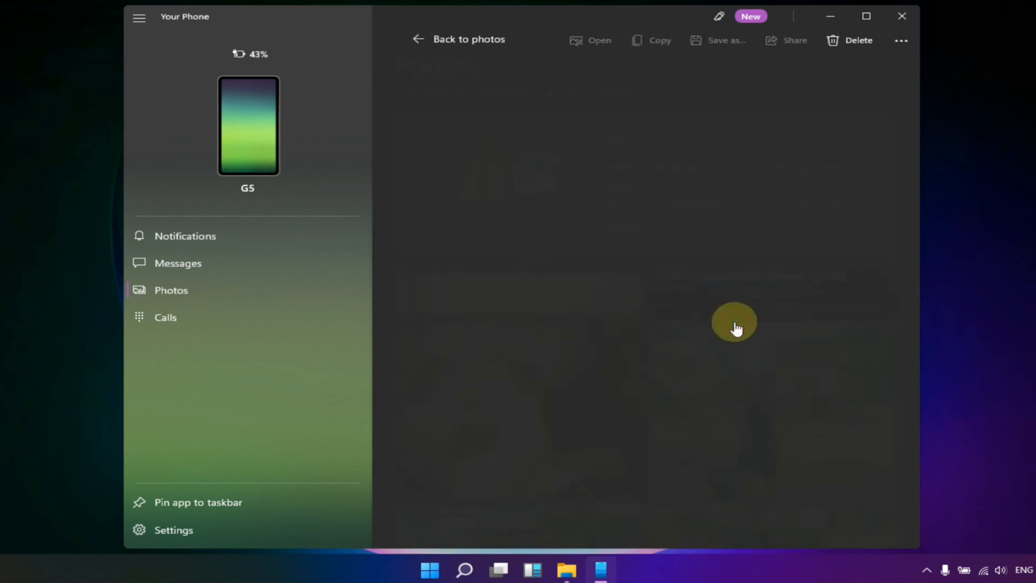